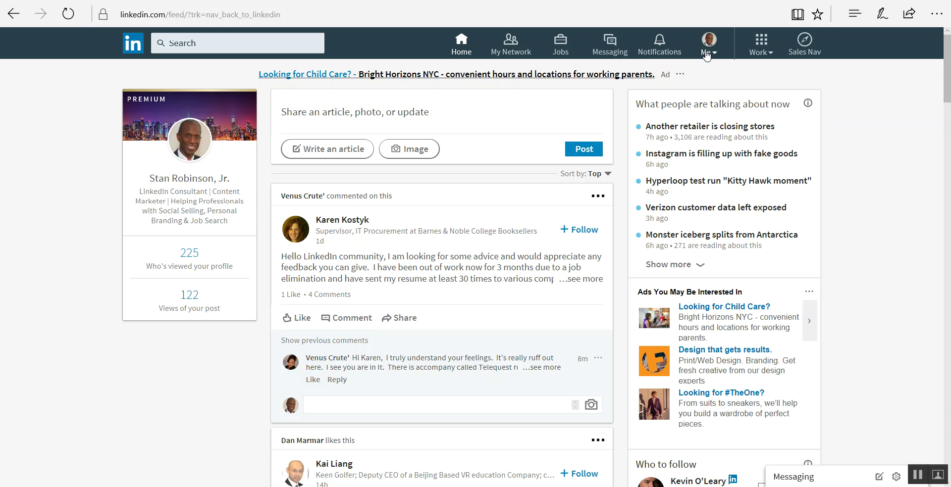
Step: Open the account's Settings & Privacy page and review the Basics options under the Account settings
click(707, 53)
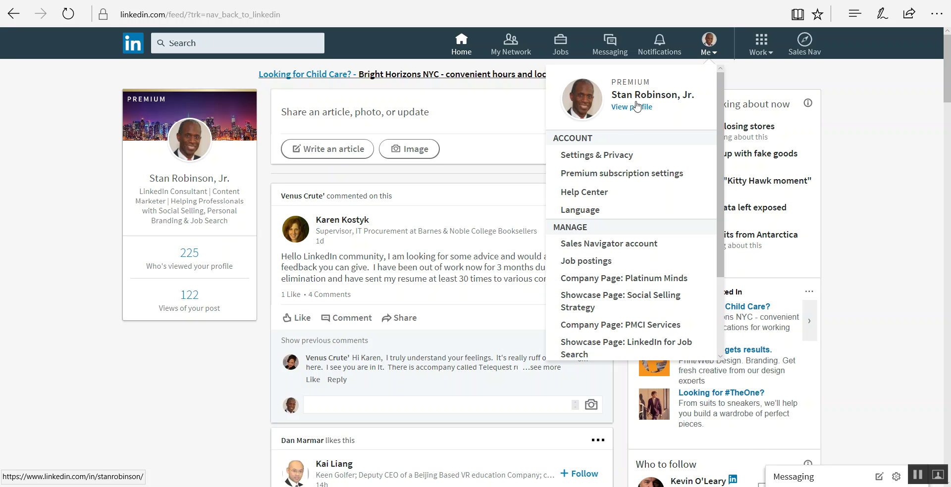
click(588, 159)
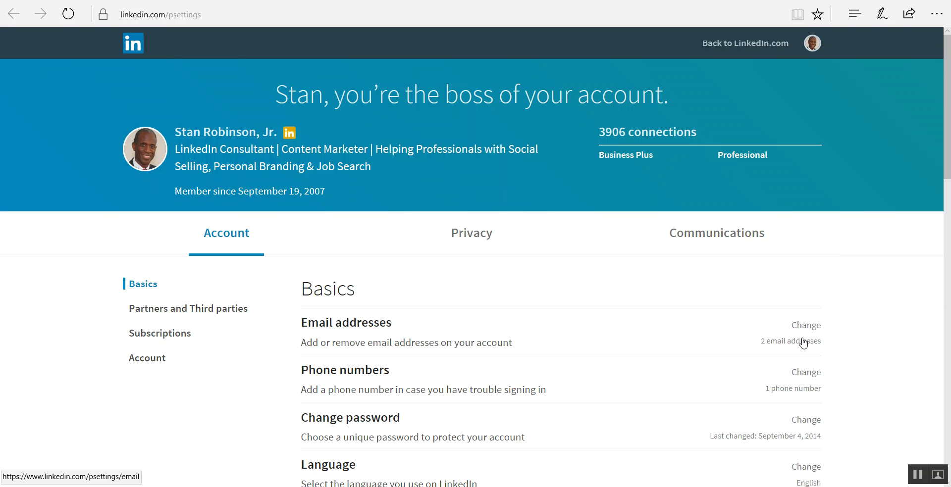
drag(947, 152, 949, 199)
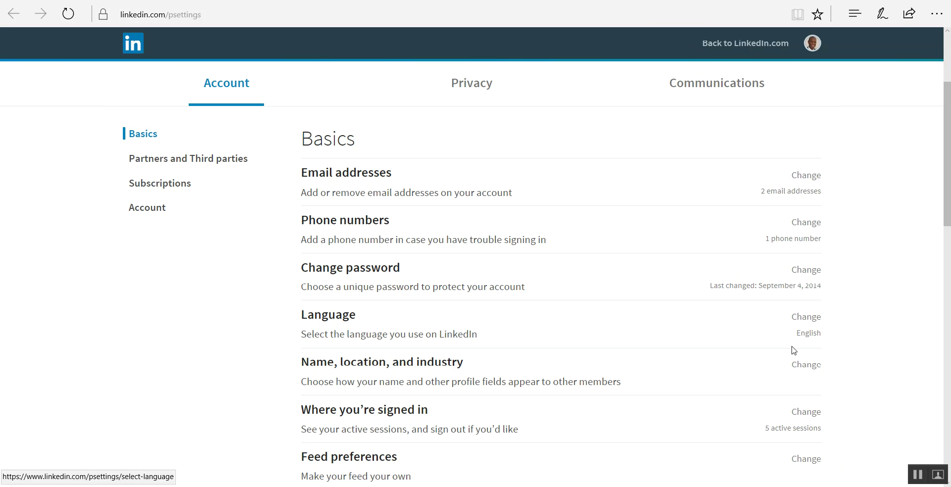
Step: Expand the active sessions under Where you're signed in, and open and dismiss the prompt for signing out of all other sessions
click(785, 429)
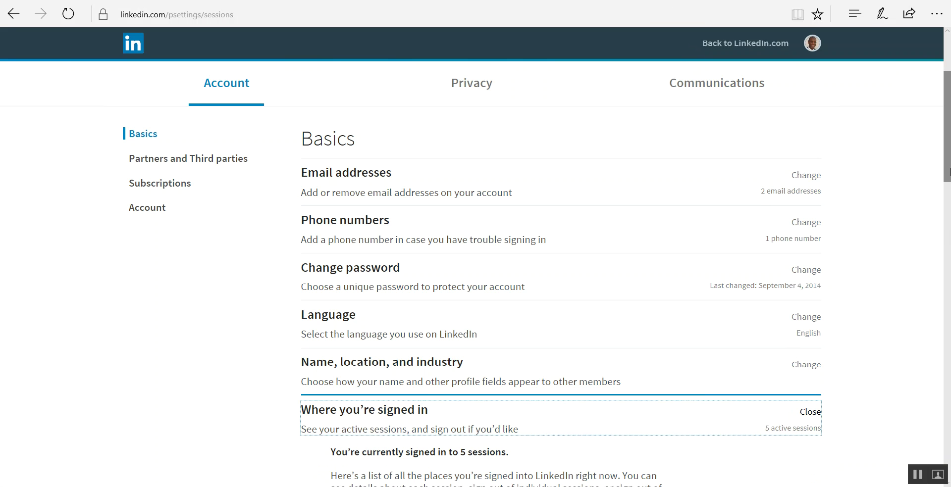
drag(948, 170, 949, 270)
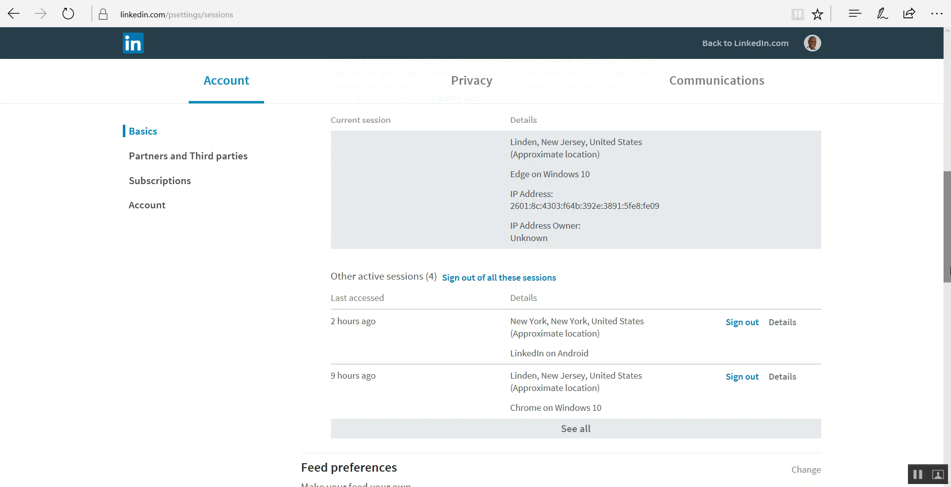
key(ctrl+plus)
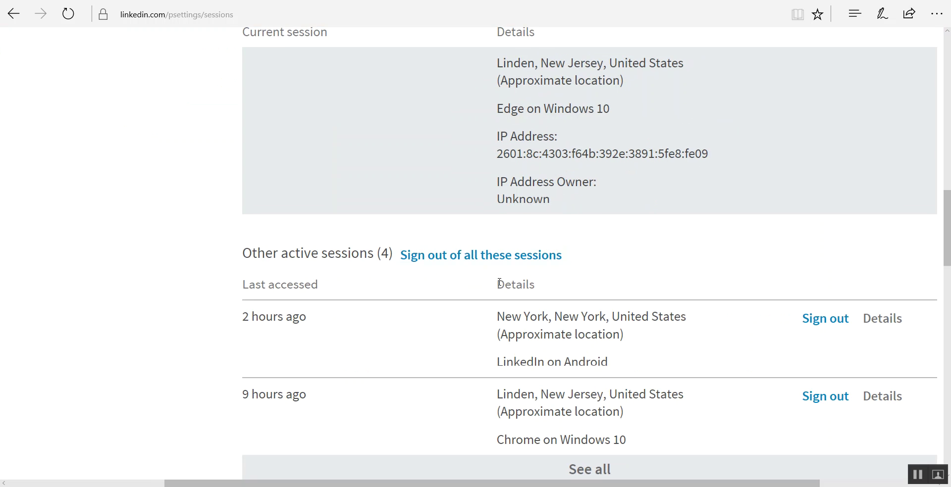
click(505, 263)
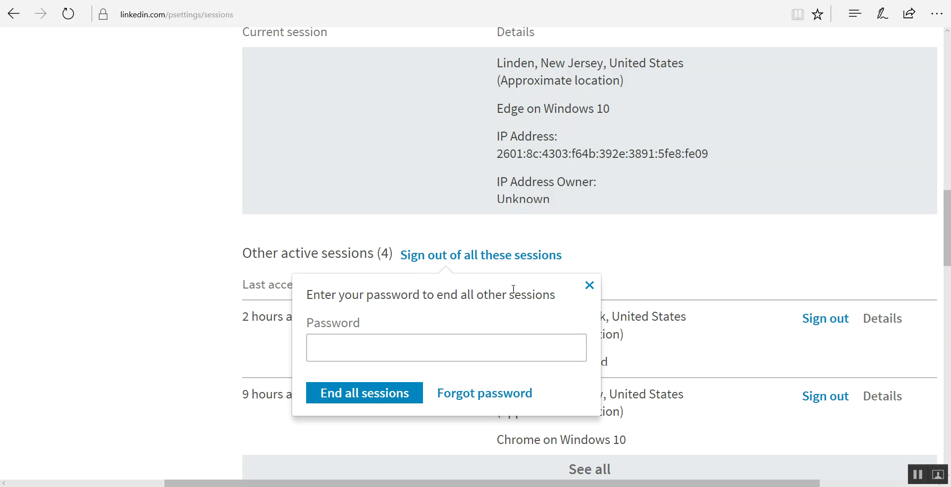
click(590, 285)
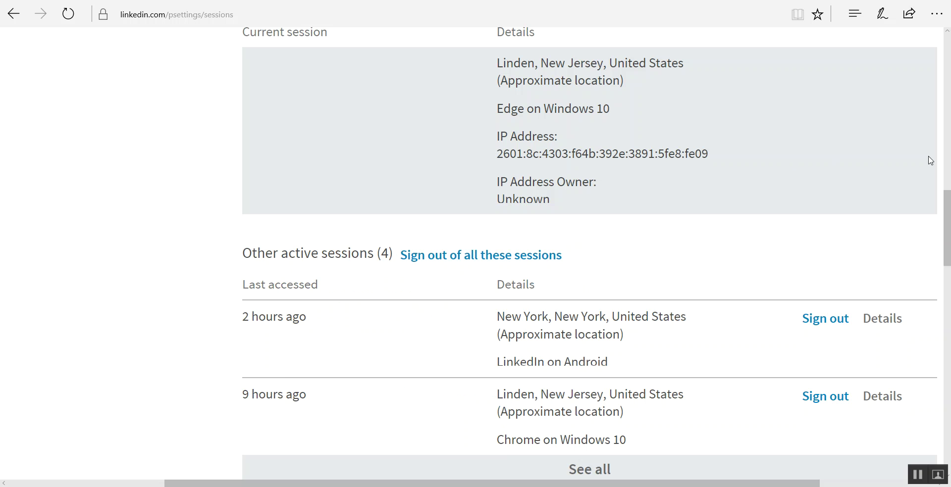
Step: Expand Getting an archive of your data and read the description of its two download bundles
drag(947, 211, 946, 261)
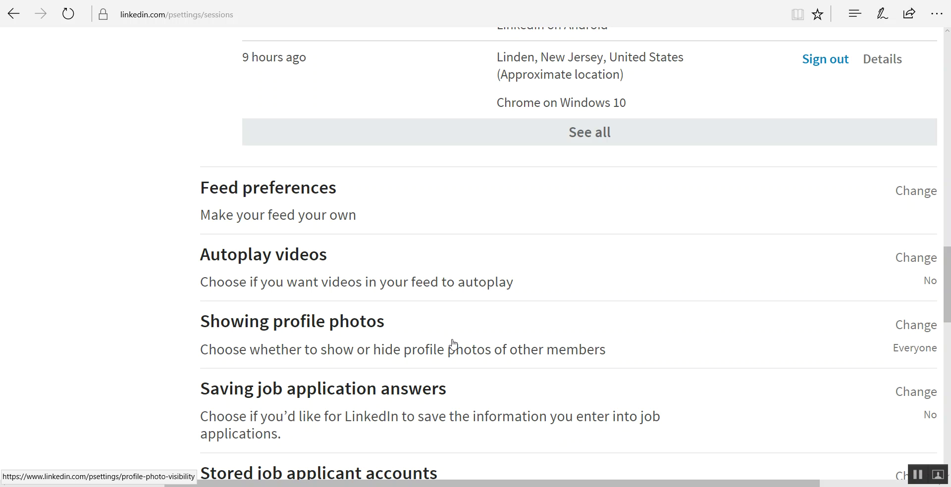
drag(950, 283, 949, 332)
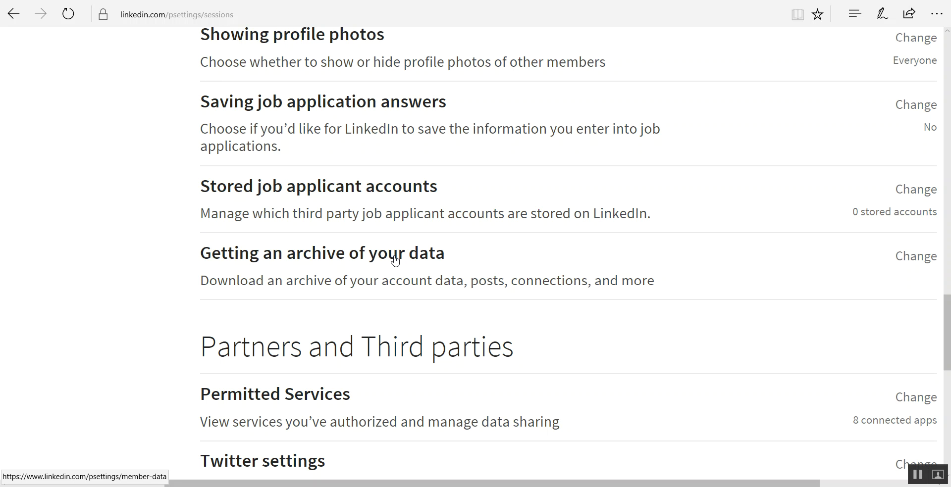
click(907, 258)
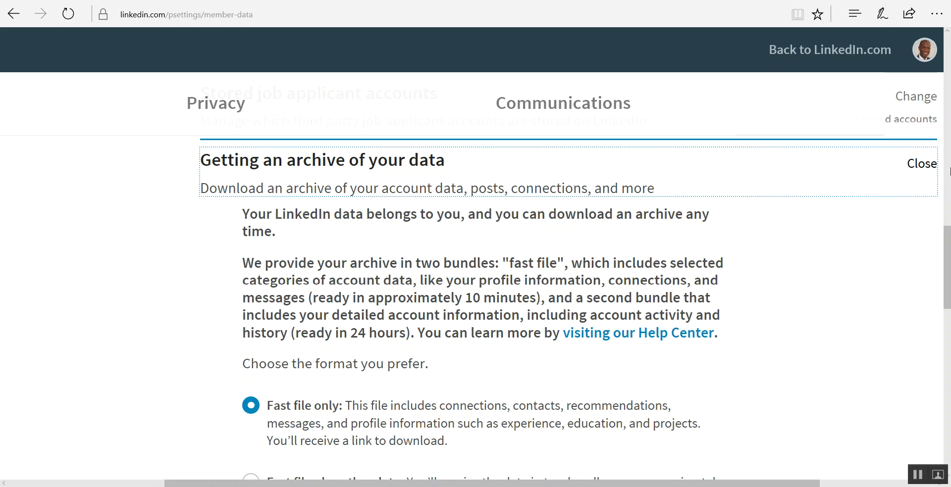
drag(949, 235, 949, 266)
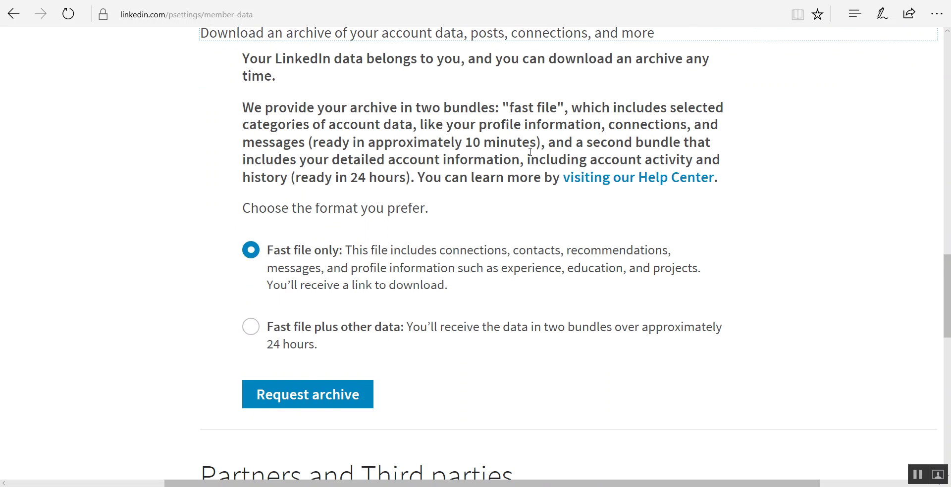
drag(594, 143, 682, 192)
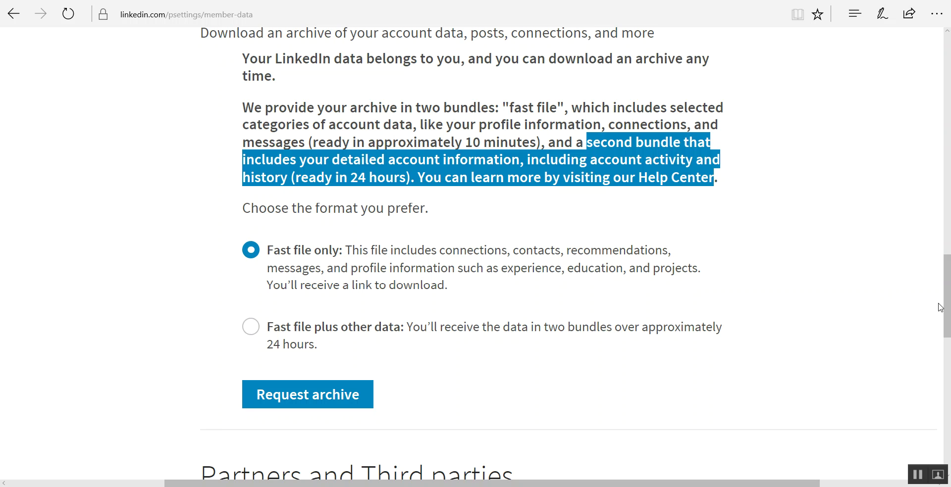
Step: Expand Merging LinkedIn accounts and view the form for transferring connections from a duplicate account
drag(948, 308, 948, 436)
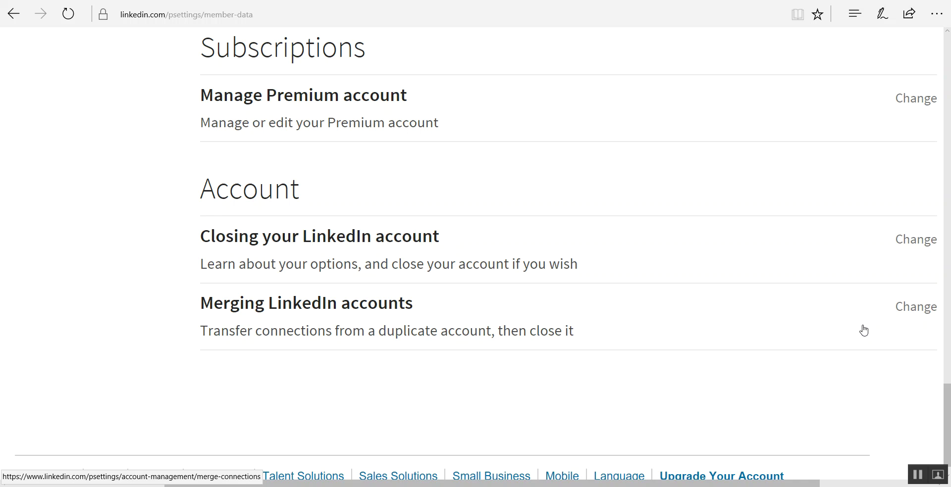
click(921, 308)
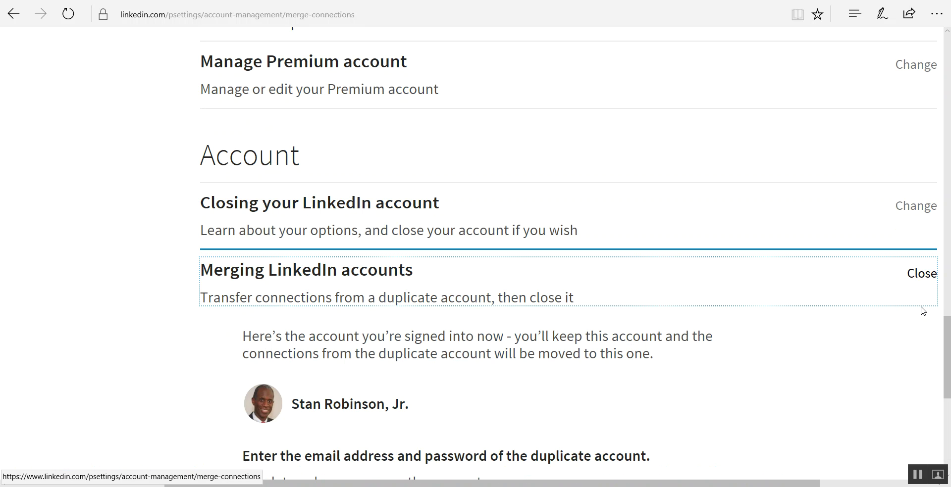
drag(949, 341, 949, 381)
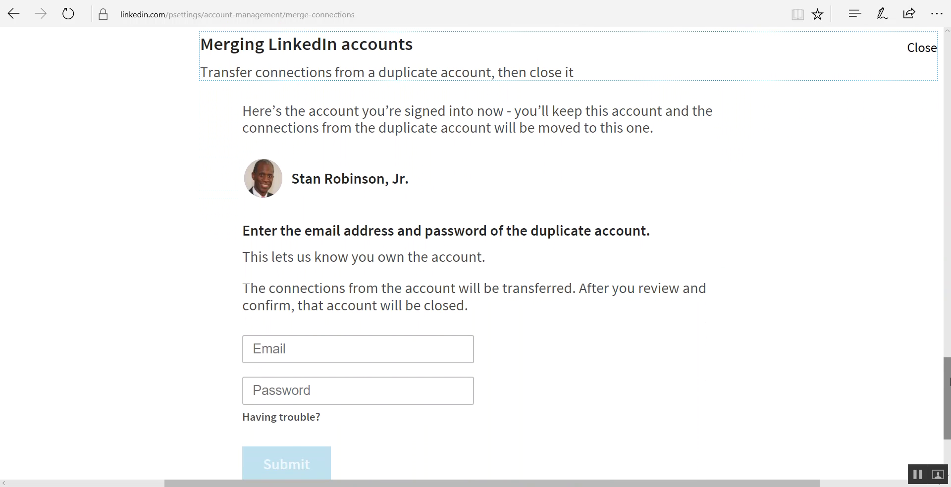
Step: Switch to the Privacy settings and review the Profile privacy options, including who can see your connections
drag(949, 381, 861, 82)
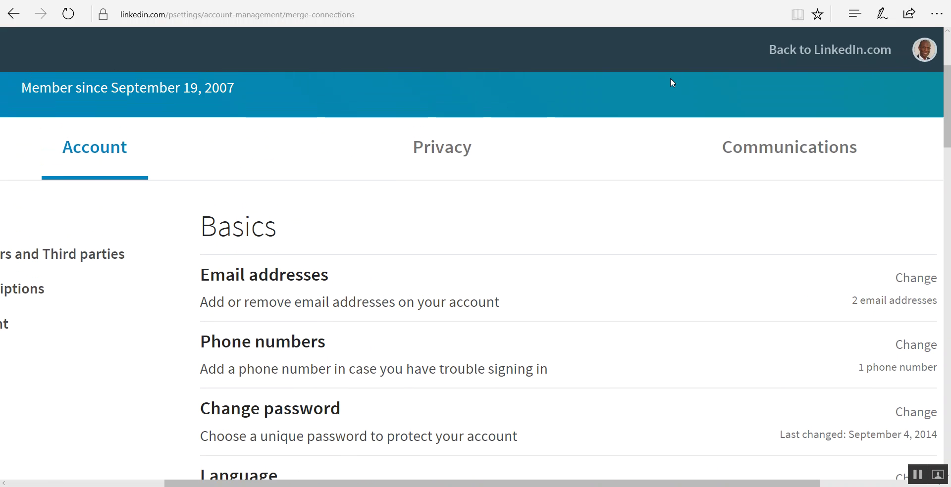
click(426, 153)
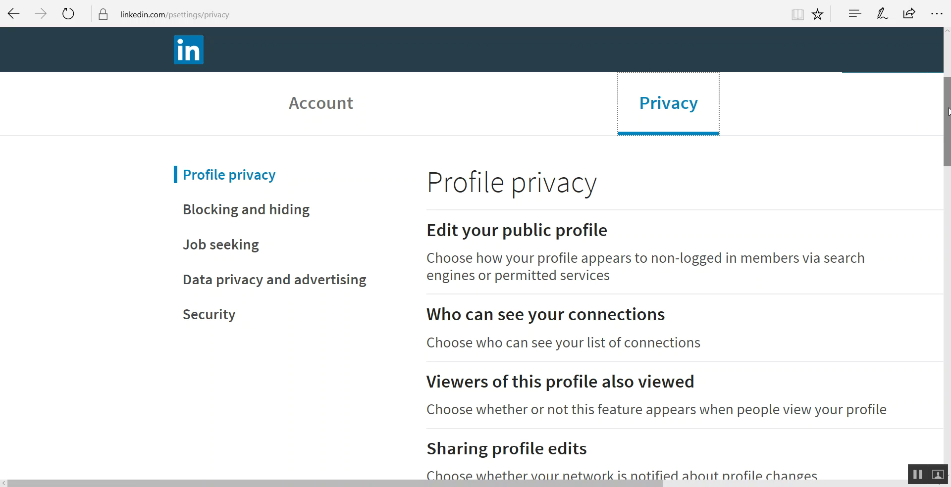
scroll(948, 111, down, 1)
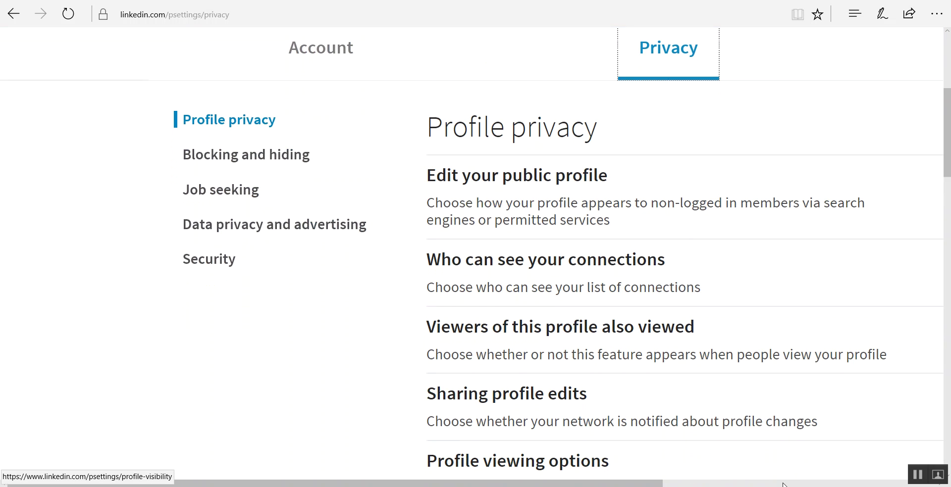
scroll(789, 473, right, 8)
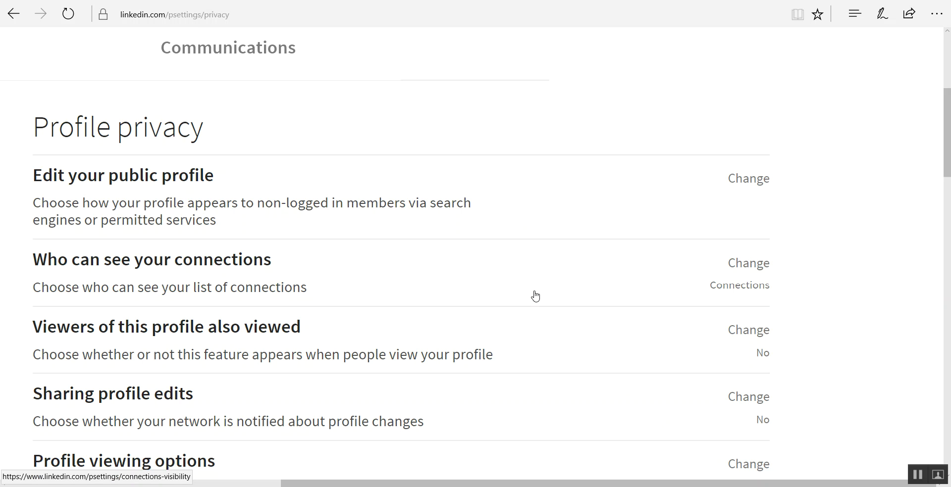
right_click(731, 268)
key(Escape)
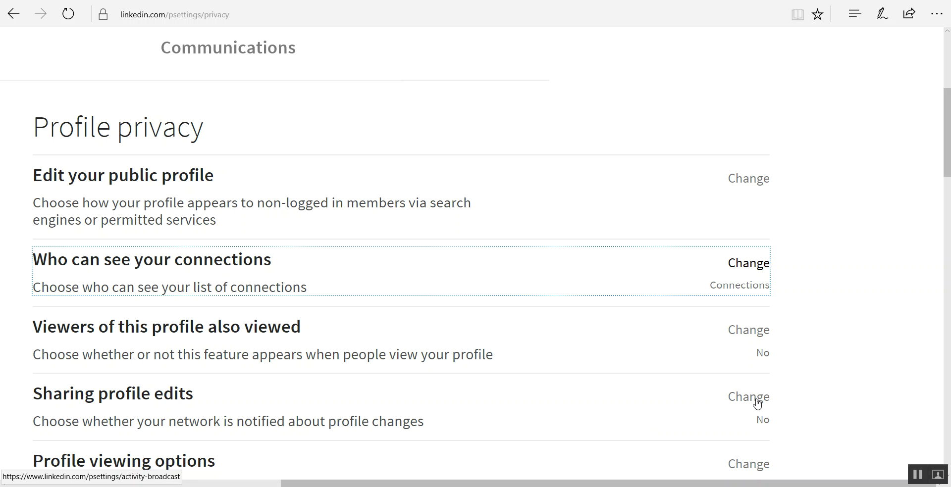
Step: Expand Profile viewing options and view the choices for what others see after their profile is viewed
scroll(947, 169, down, 3)
drag(947, 168, 946, 221)
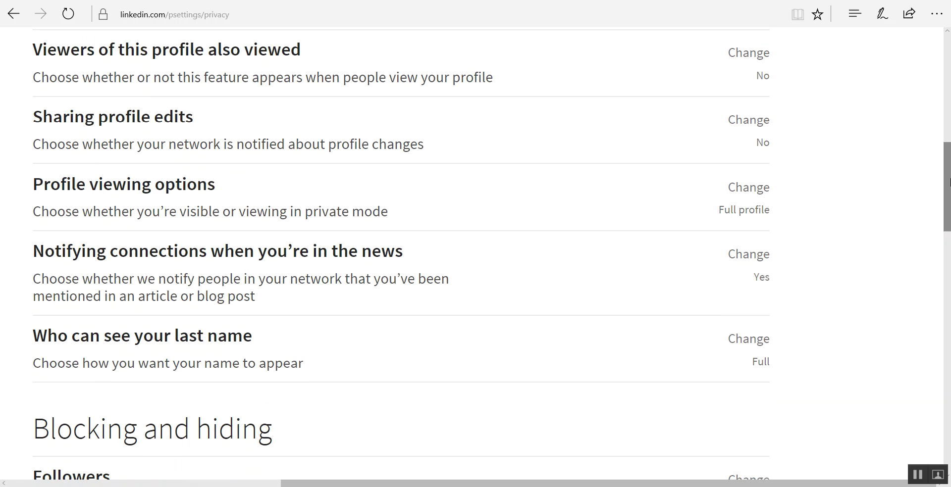
right_click(949, 192)
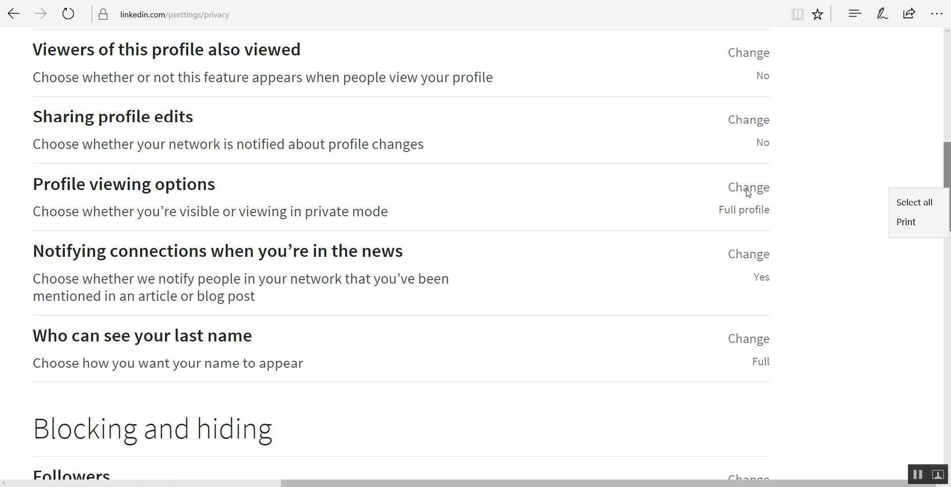
click(810, 244)
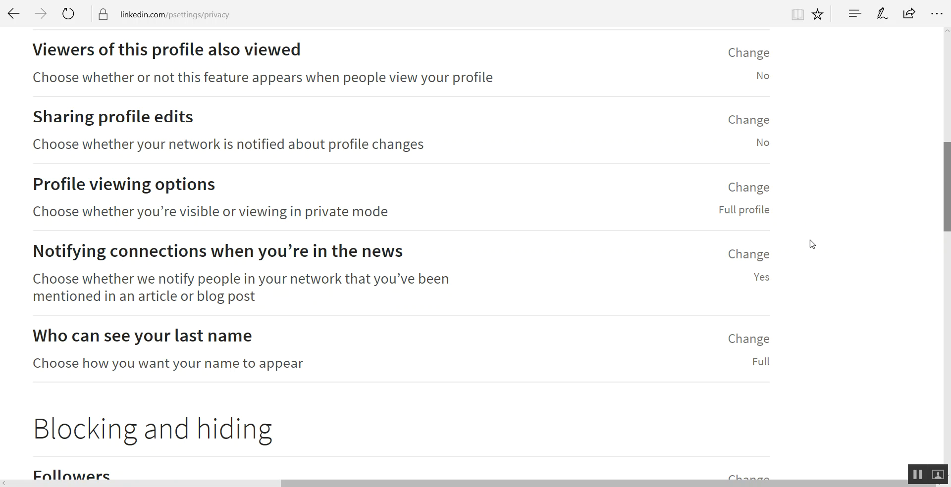
click(757, 194)
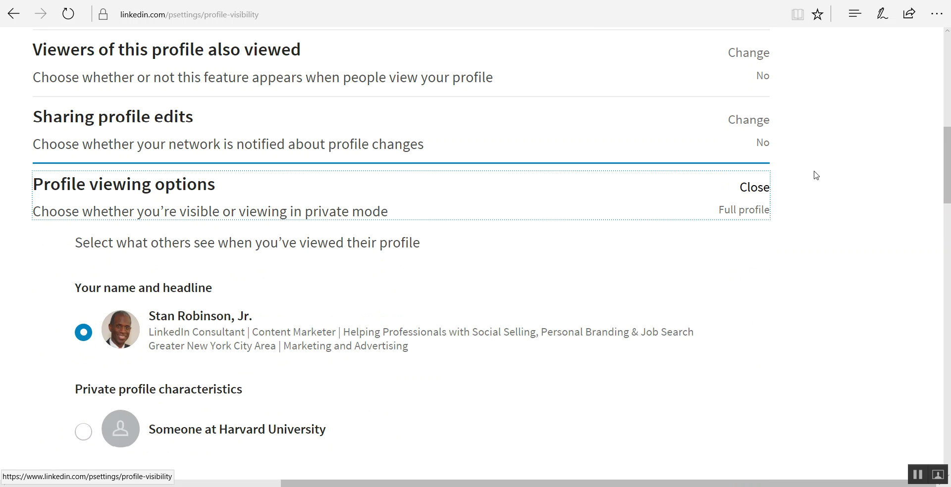
drag(948, 182, 948, 214)
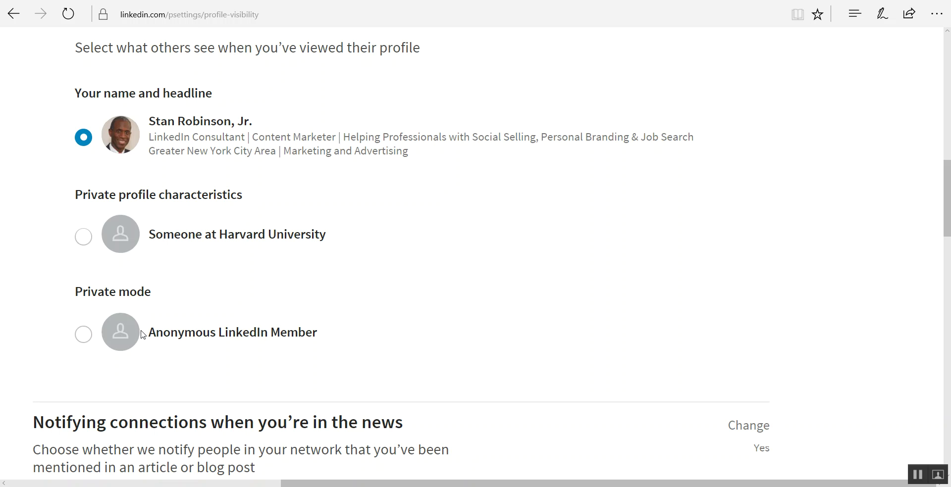
Step: Set profile viewing to the anonymous Private mode, and switch it back to Your name and headline
drag(146, 333, 314, 335)
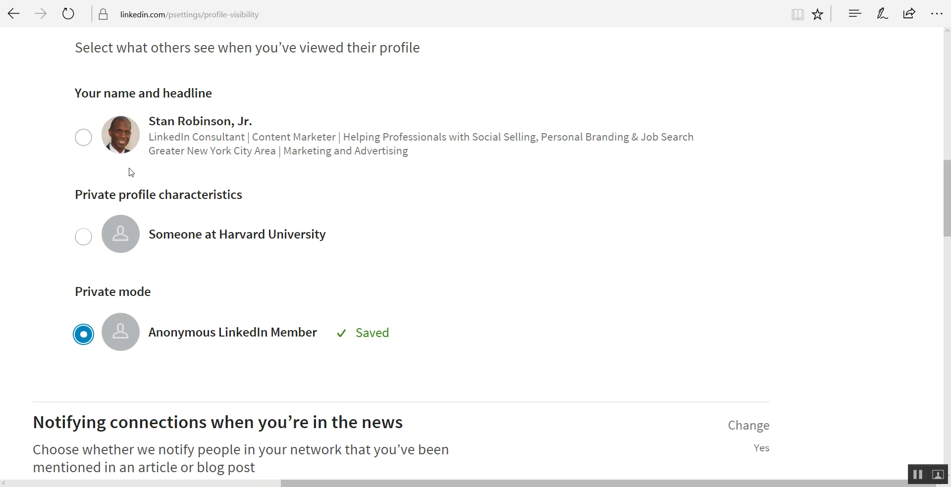
click(83, 139)
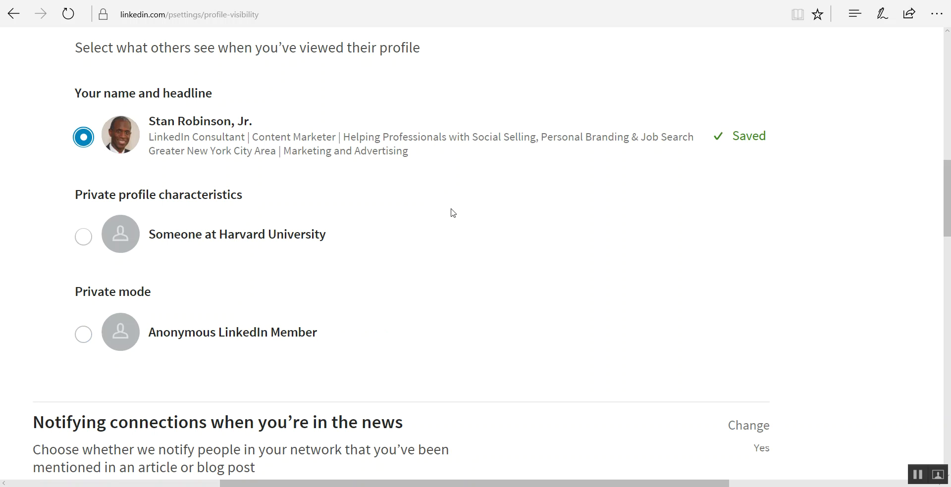
Step: Review the remaining Privacy settings, from Blocking and hiding down to Data privacy and advertising and two-step verification under Security
scroll(947, 338, down, 1)
scroll(947, 337, down, 5)
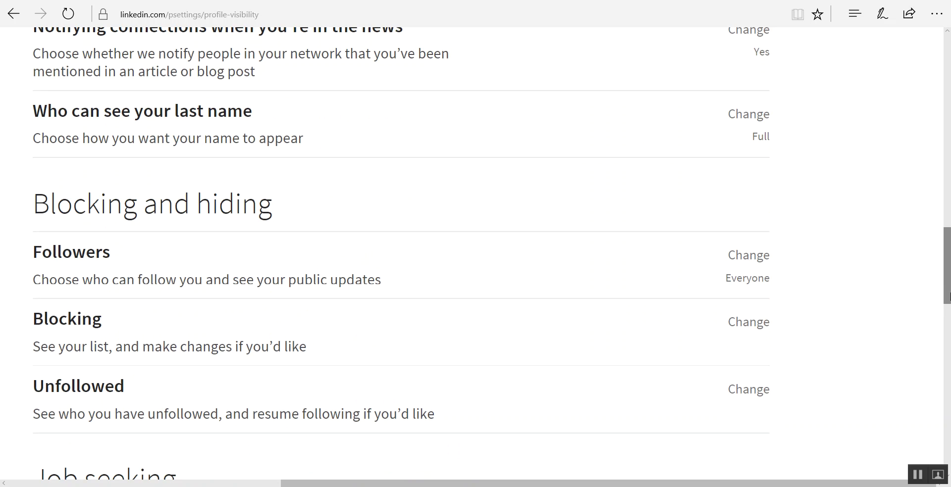
scroll(947, 317, down, 3)
drag(949, 332, 949, 453)
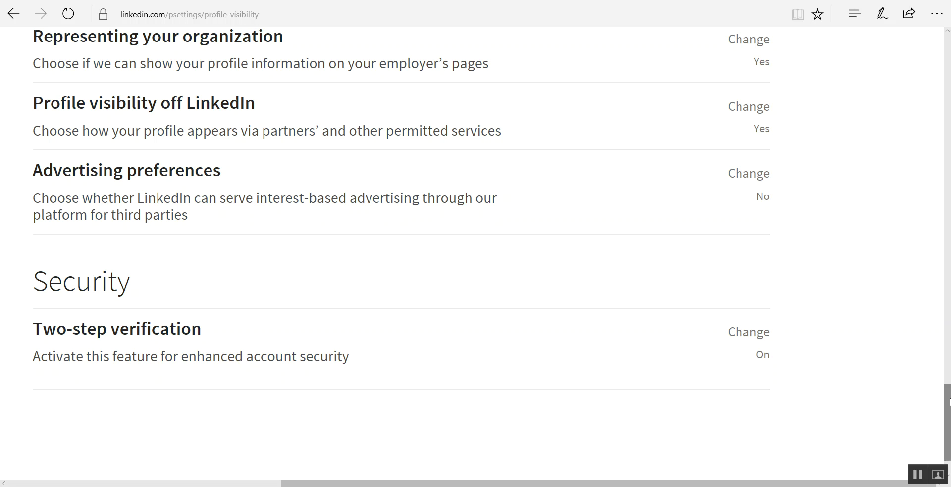
drag(948, 403, 948, 398)
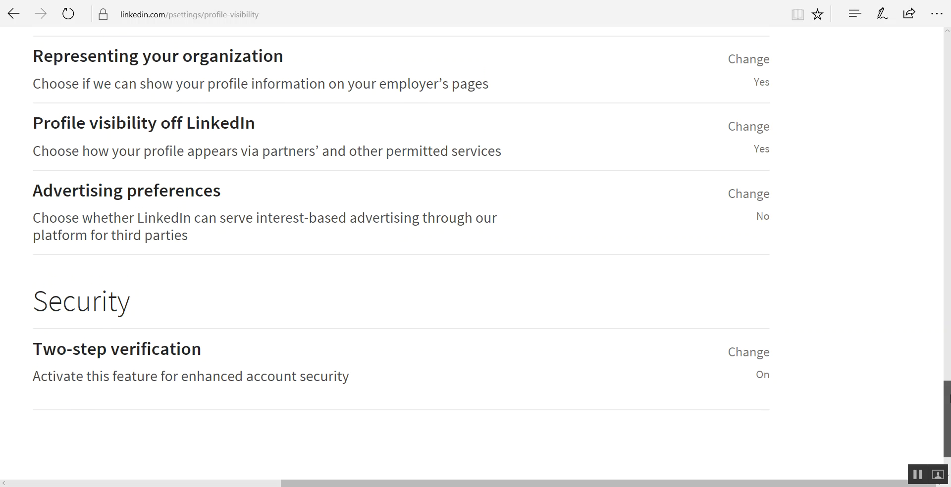
Step: Switch to the Communications settings and review the Basics and Groups options for emails, invitations, messages and notifications
scroll(739, 181, up, 8)
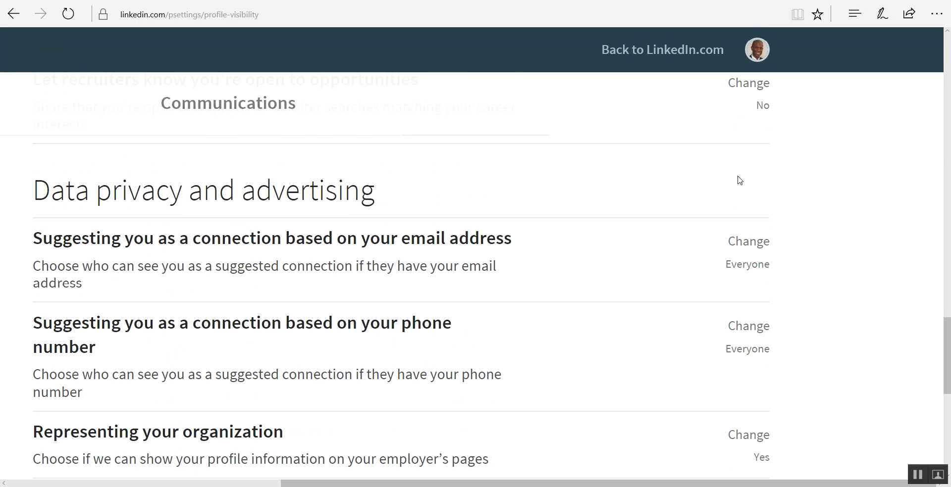
click(948, 108)
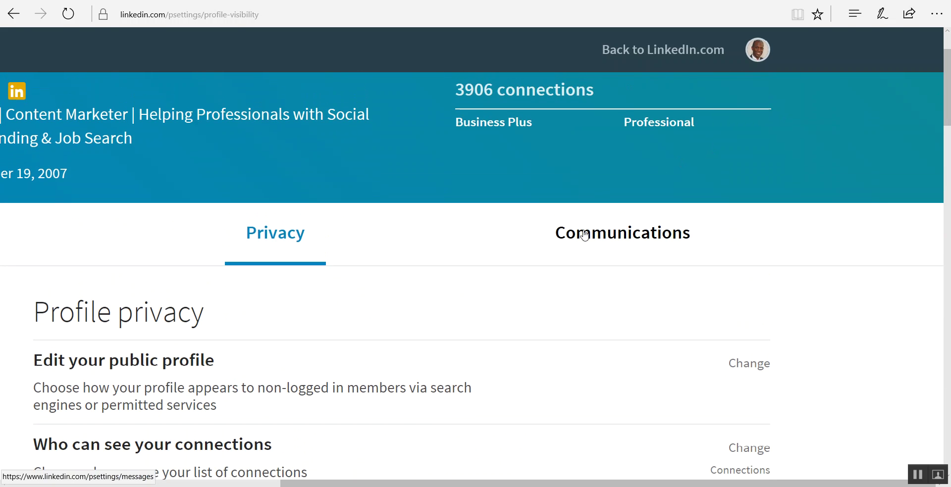
click(585, 234)
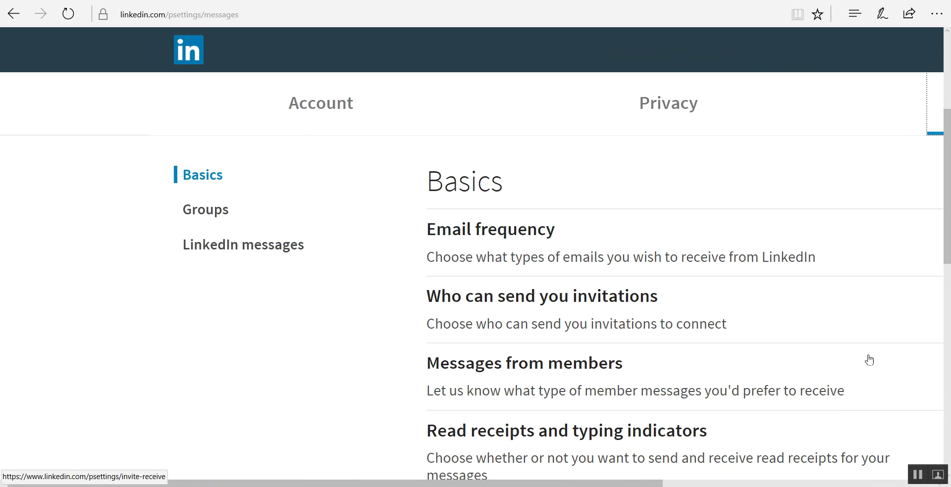
drag(948, 223, 948, 230)
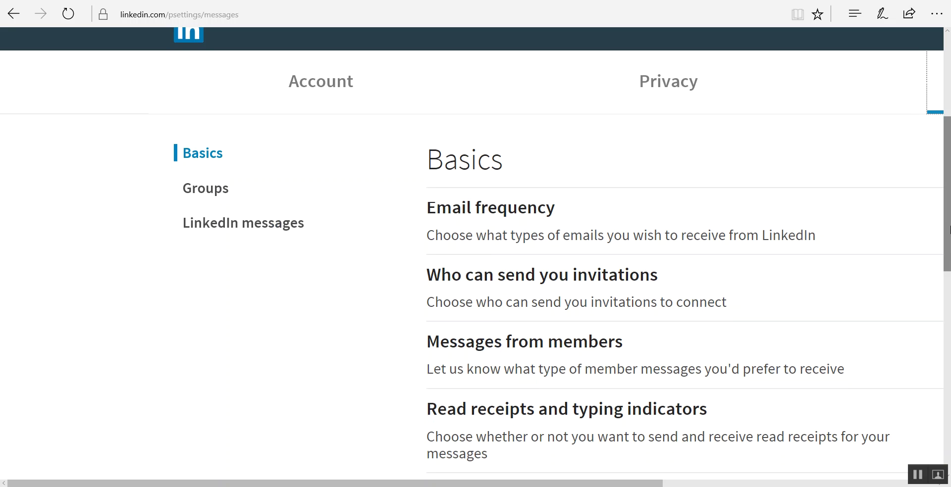
click(812, 484)
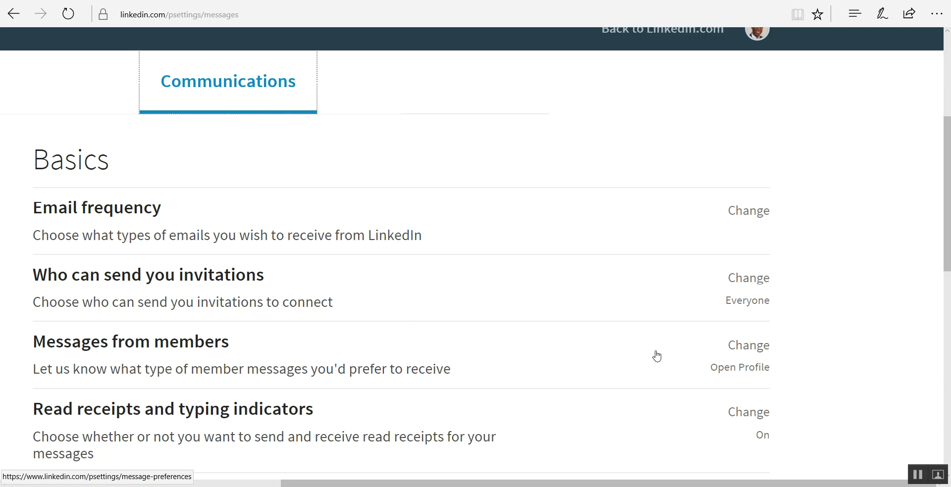
drag(947, 229, 947, 294)
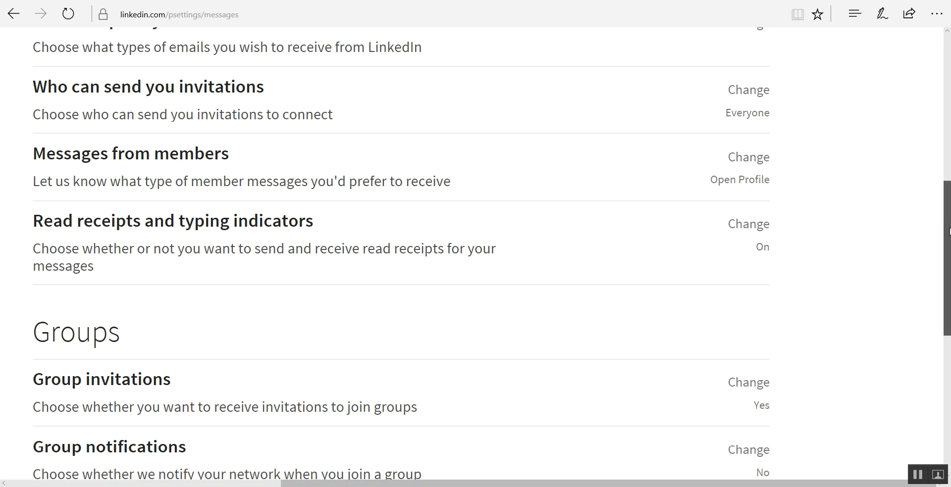
drag(948, 232, 948, 153)
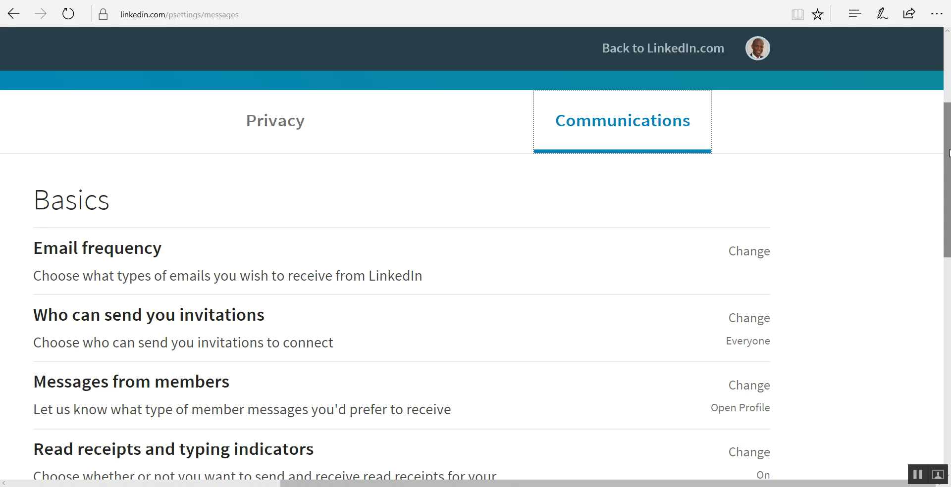